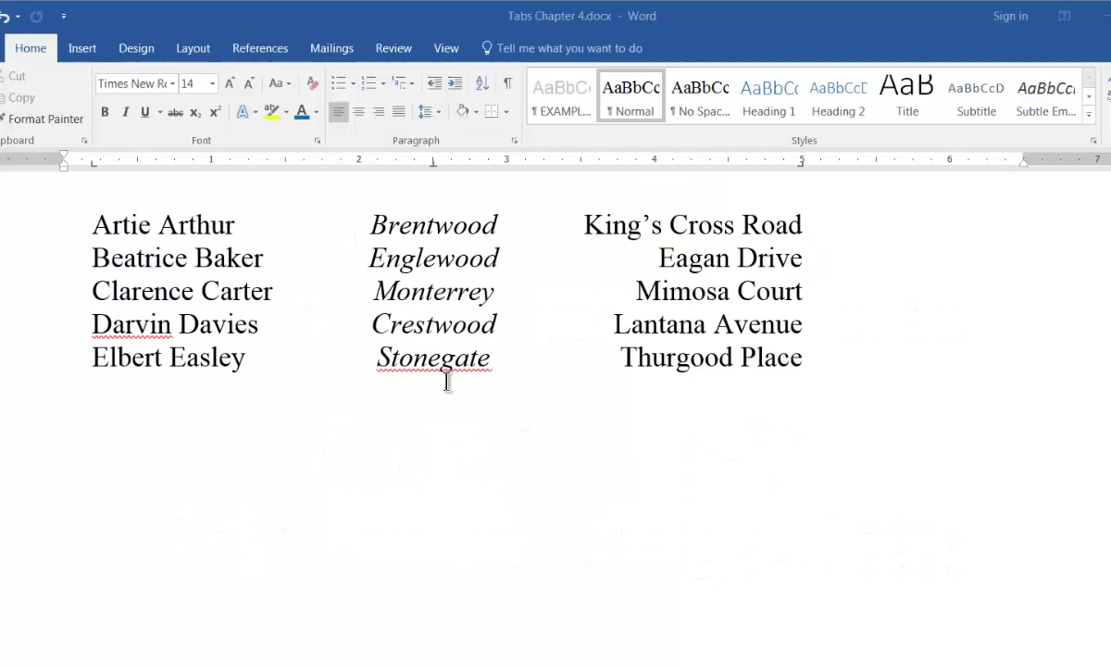
Check the red list's Tabs settings and close them without adding any tab stops
click(513, 140)
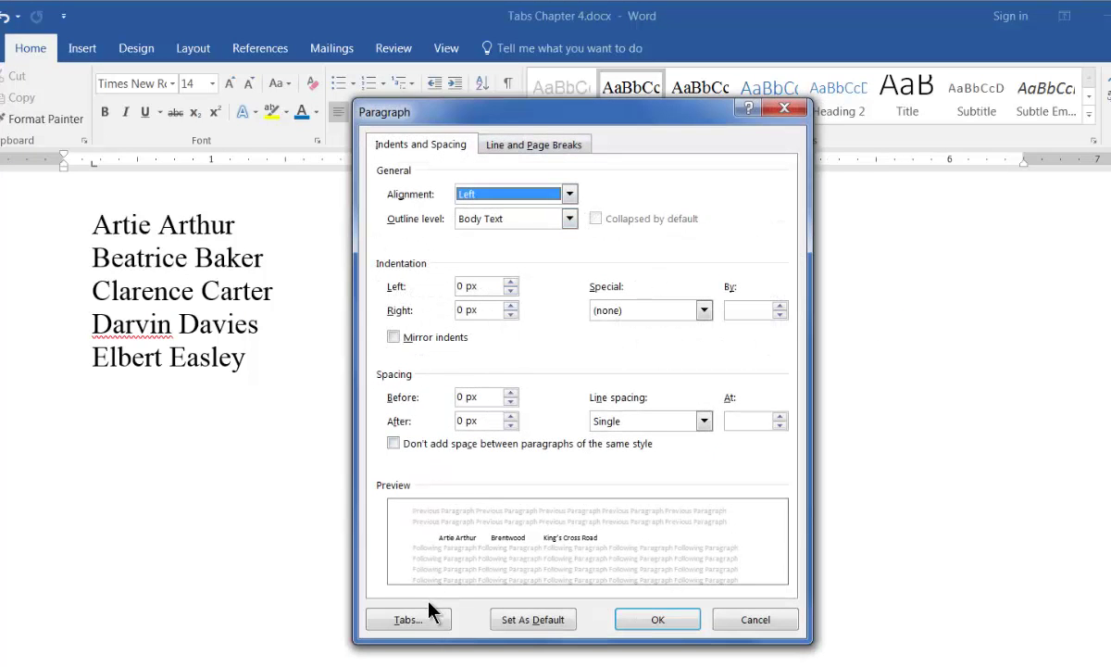
click(426, 623)
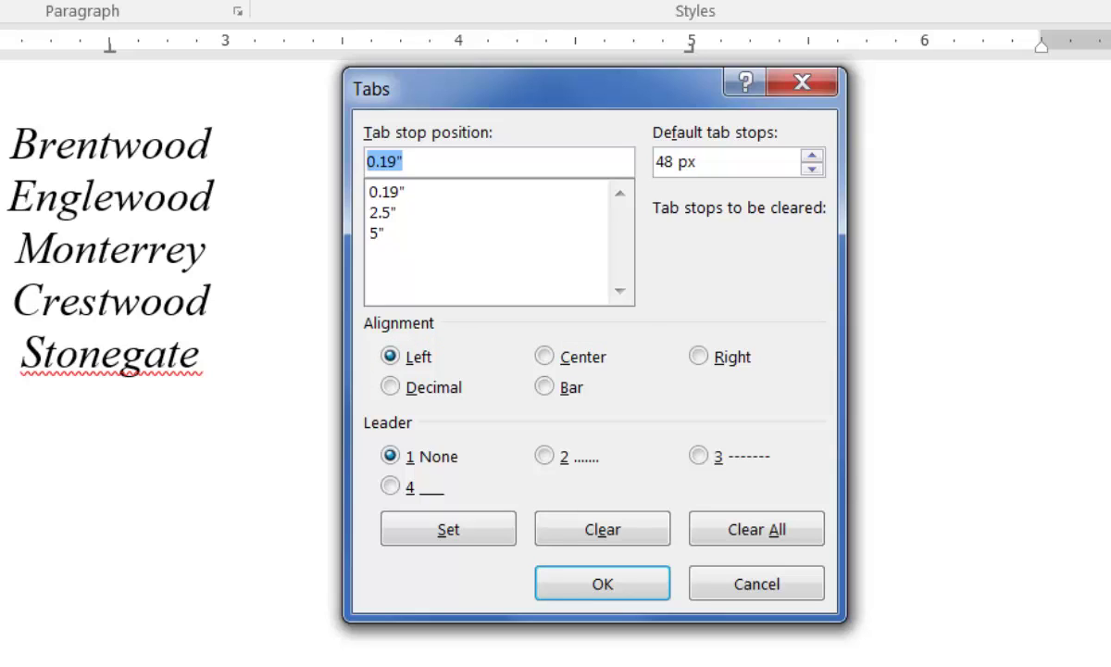
click(570, 585)
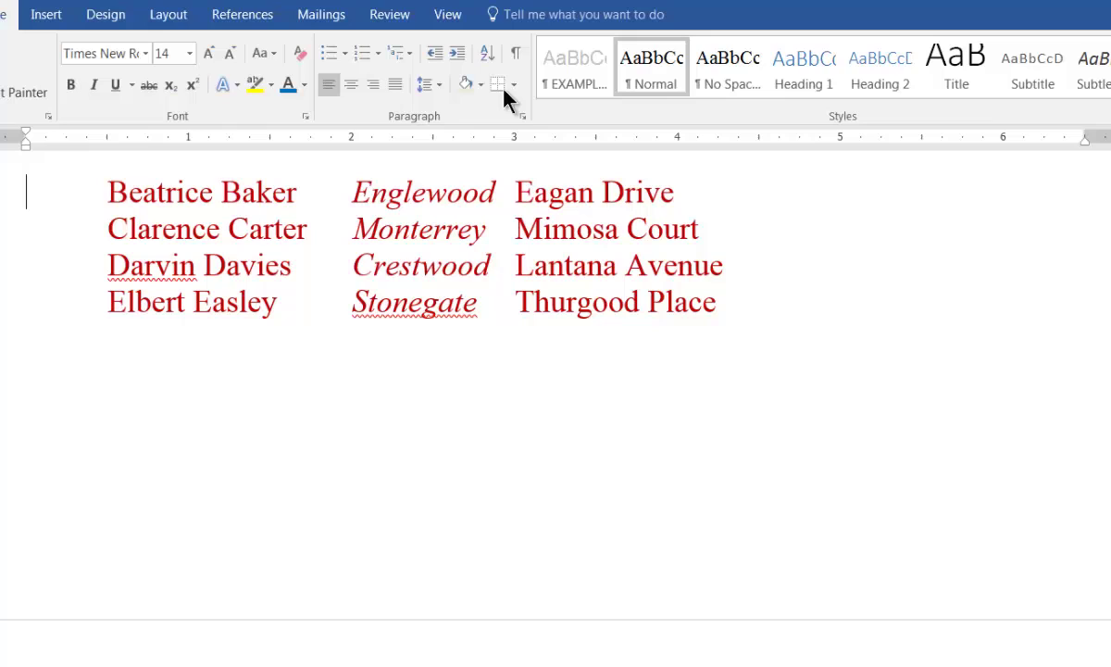
Show and then hide formatting marks, and select the four red address lines
click(517, 56)
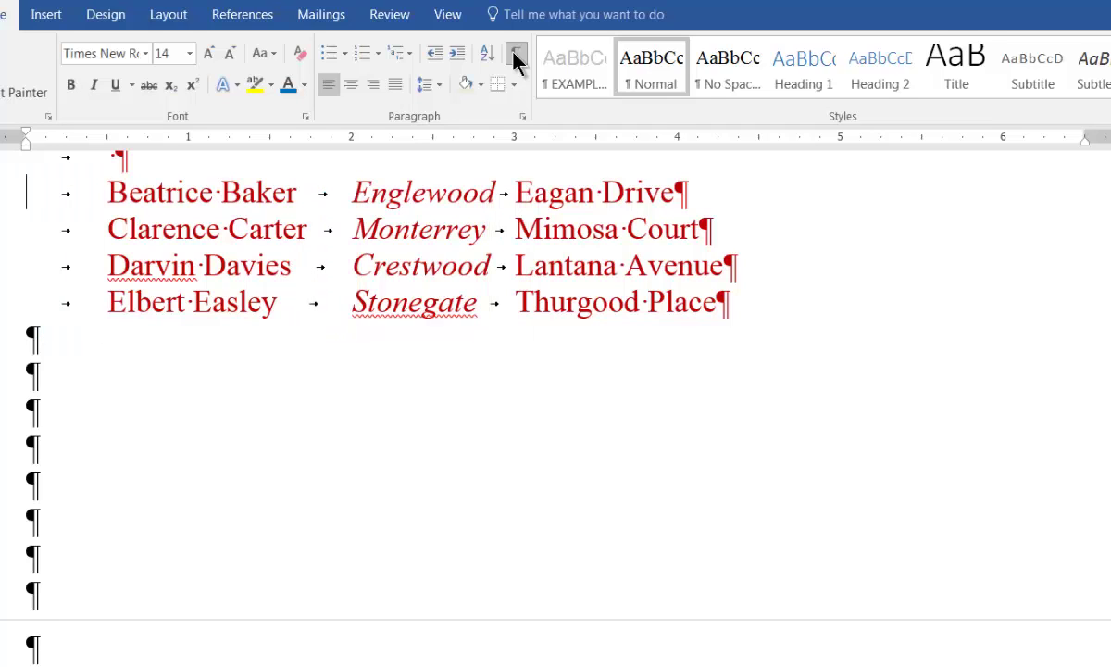
click(517, 57)
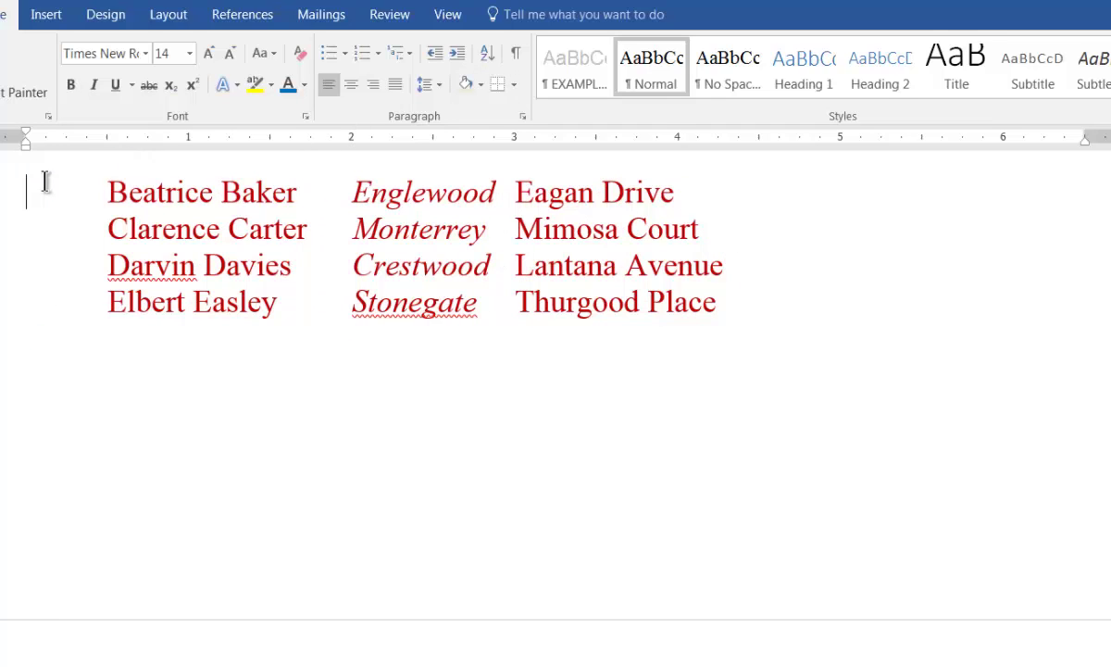
drag(28, 190, 768, 291)
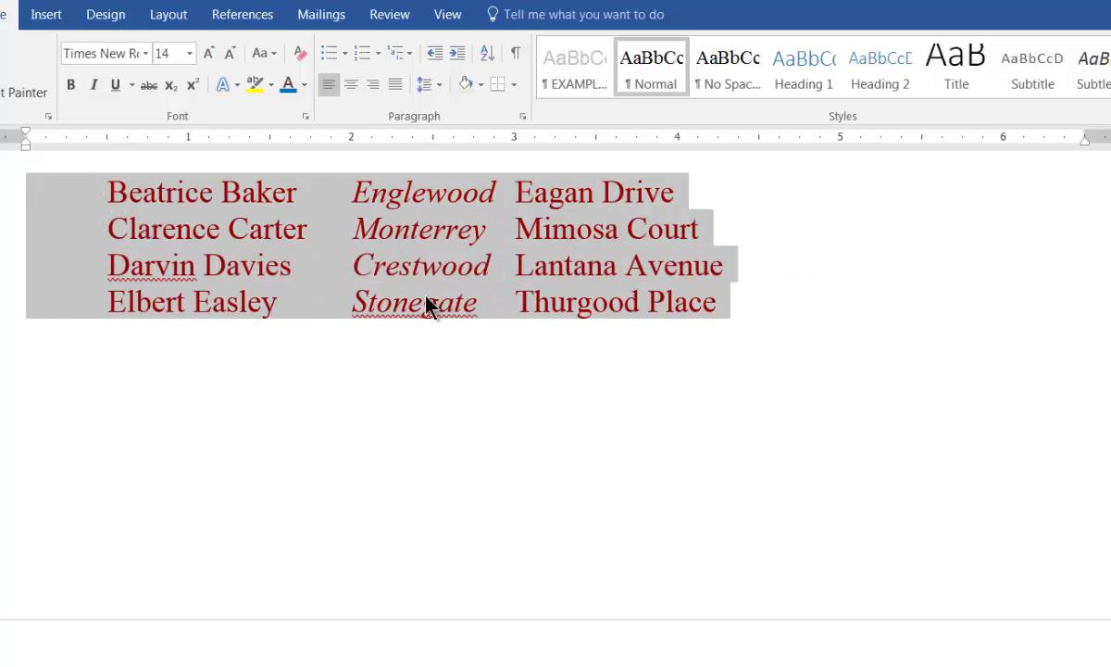
Add left tab stops on the ruler at 0.25", 2.5" and 5"
click(66, 139)
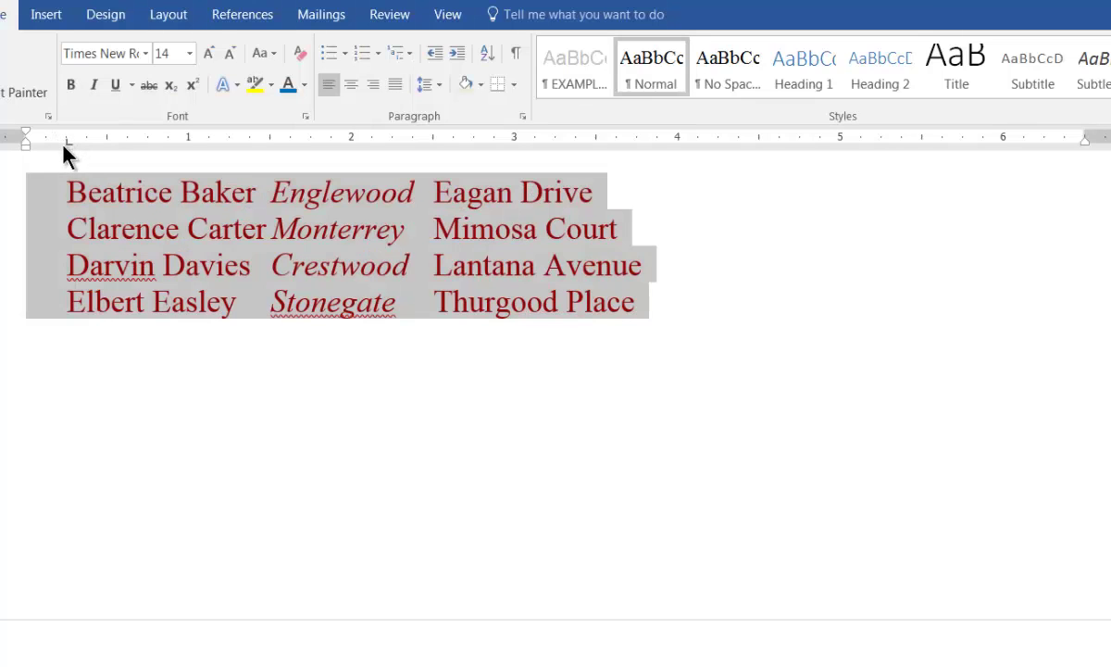
click(435, 141)
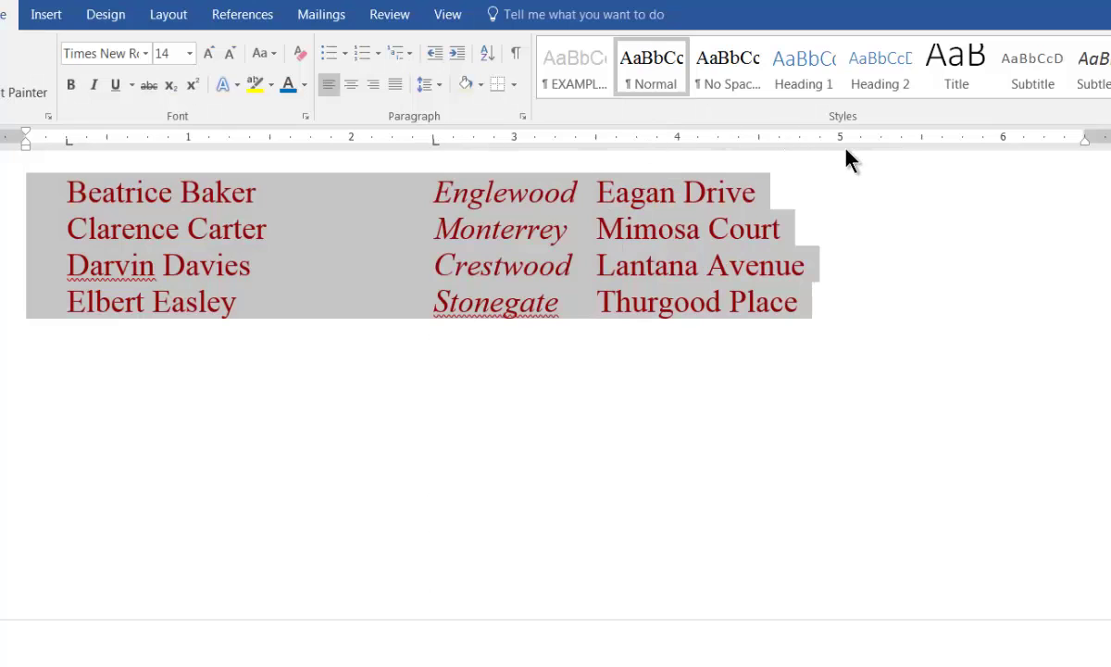
click(840, 141)
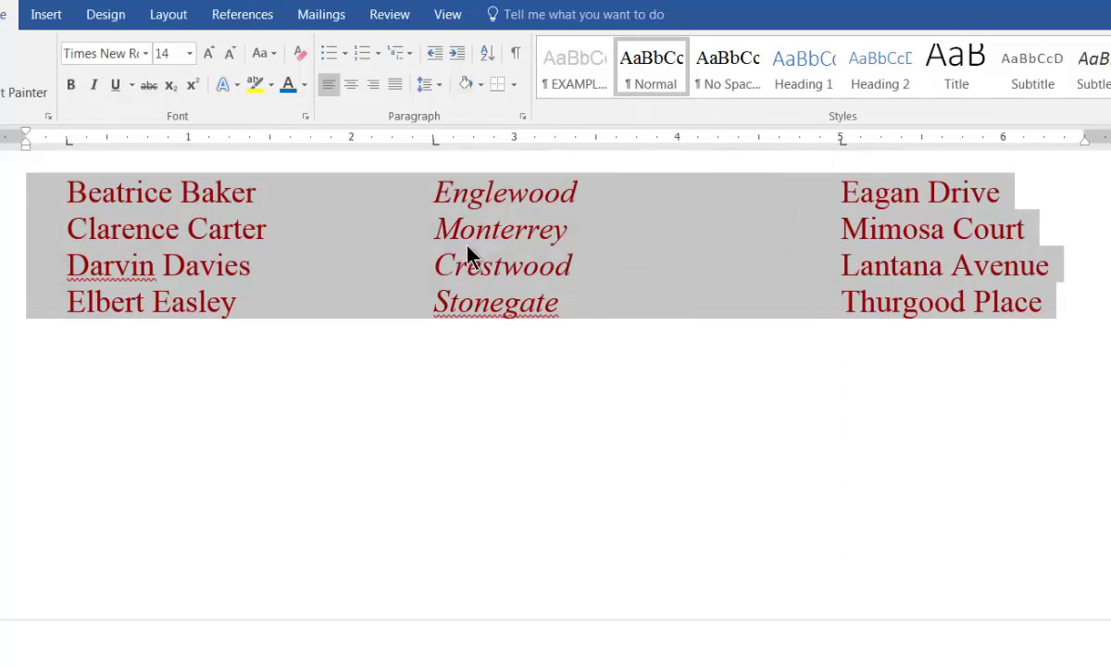
In the Tabs dialog, change the 2.5" stop to Center and the 5" stop to Right
double_click(433, 141)
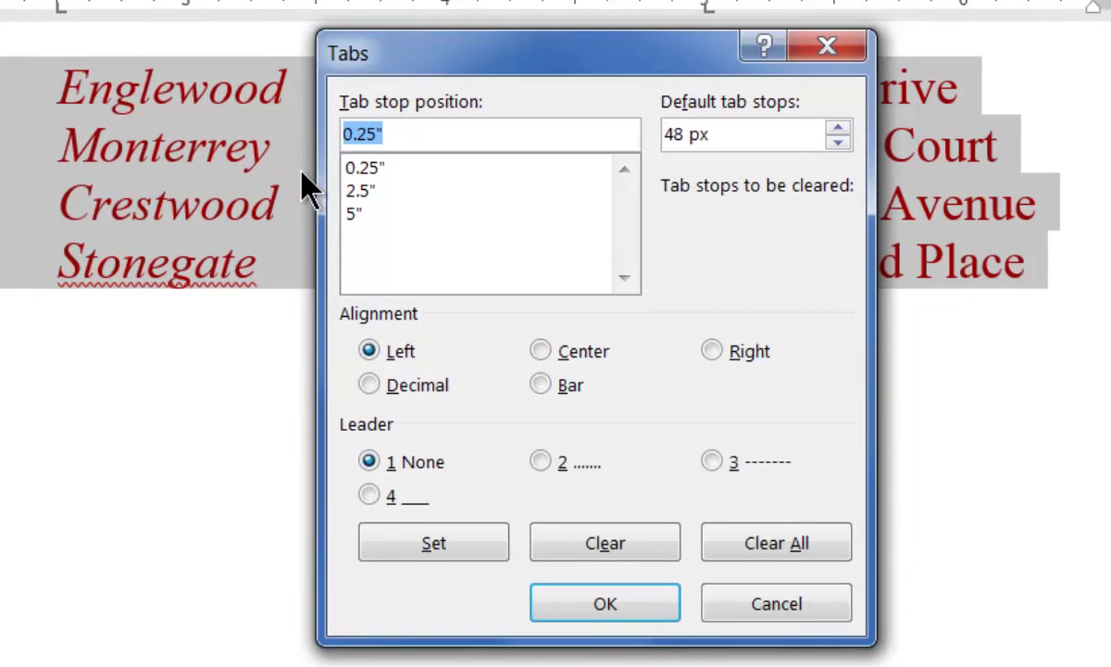
click(368, 196)
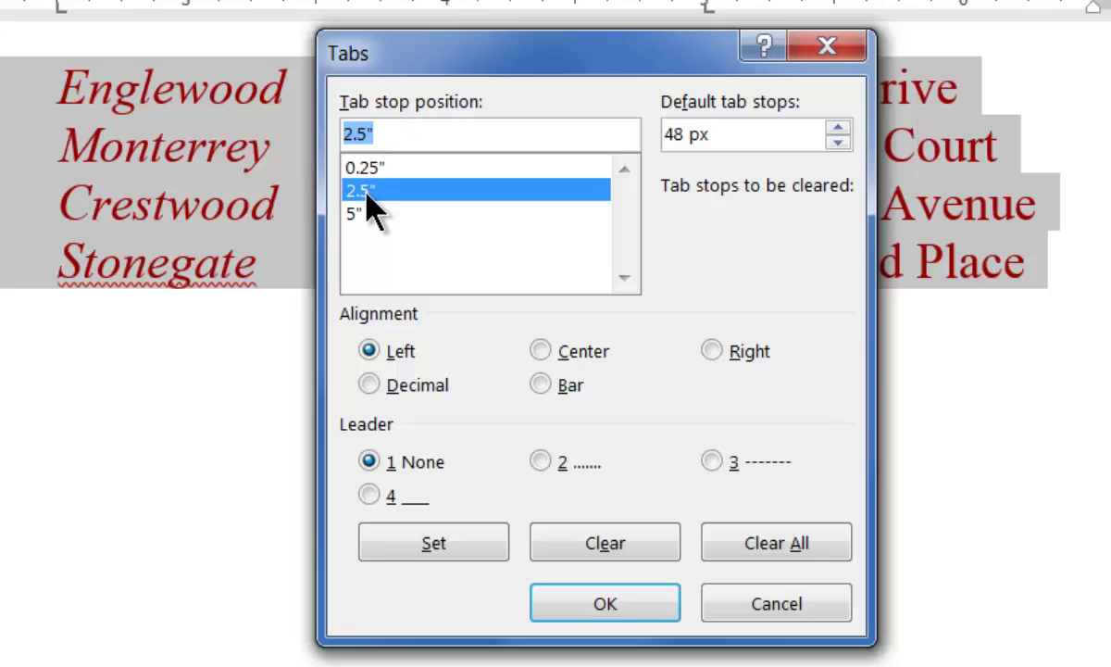
click(542, 353)
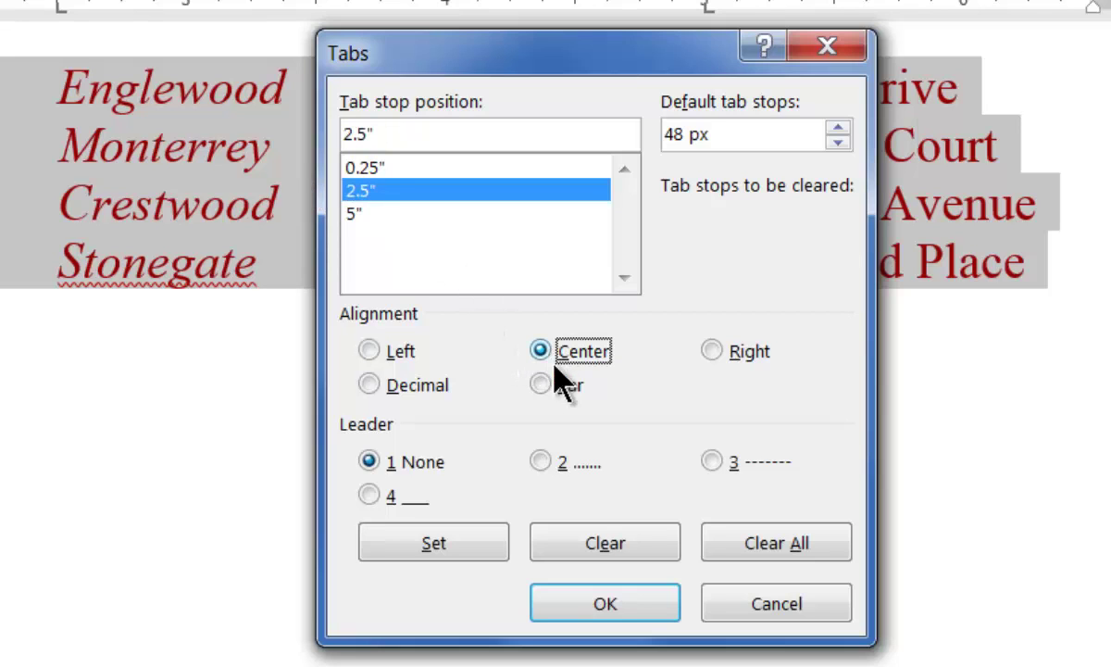
click(435, 545)
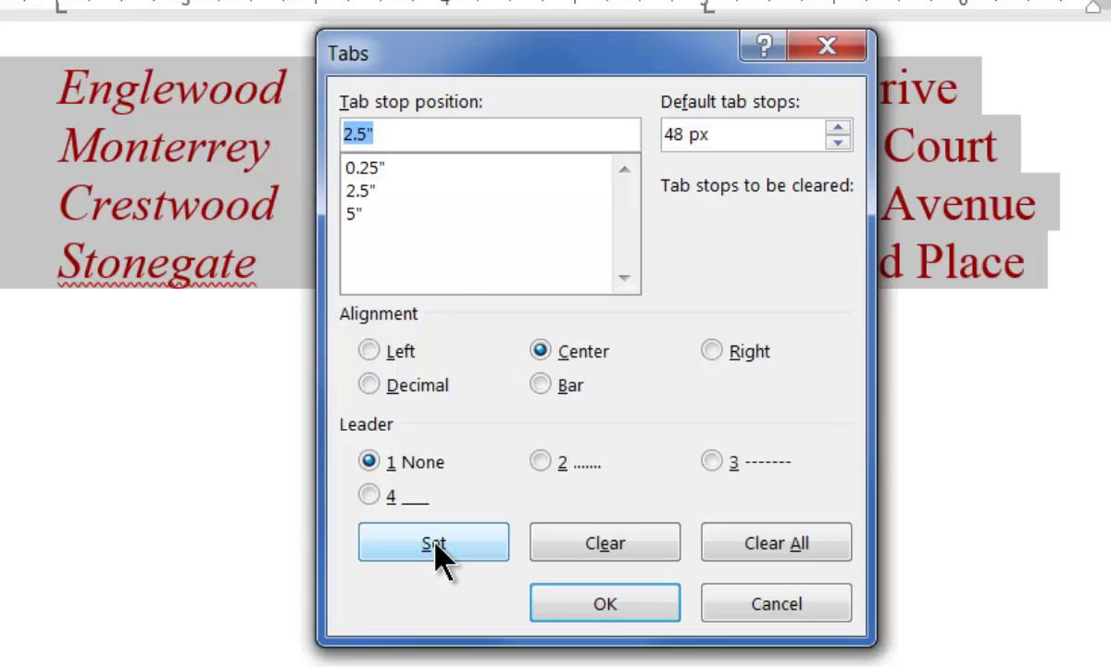
click(354, 214)
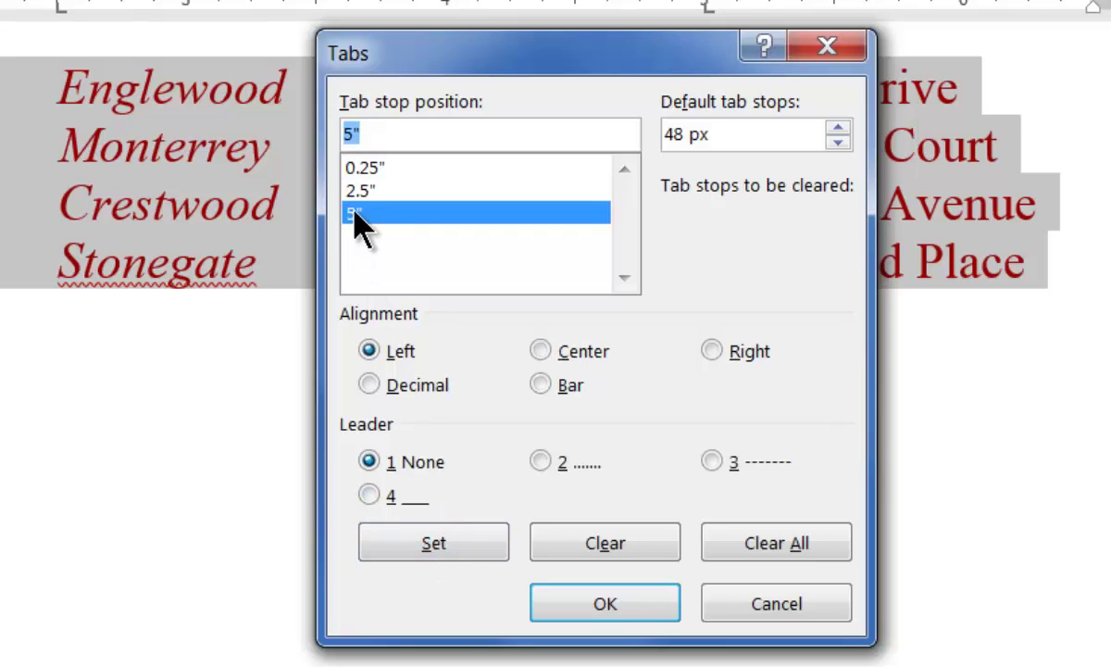
click(714, 351)
click(437, 545)
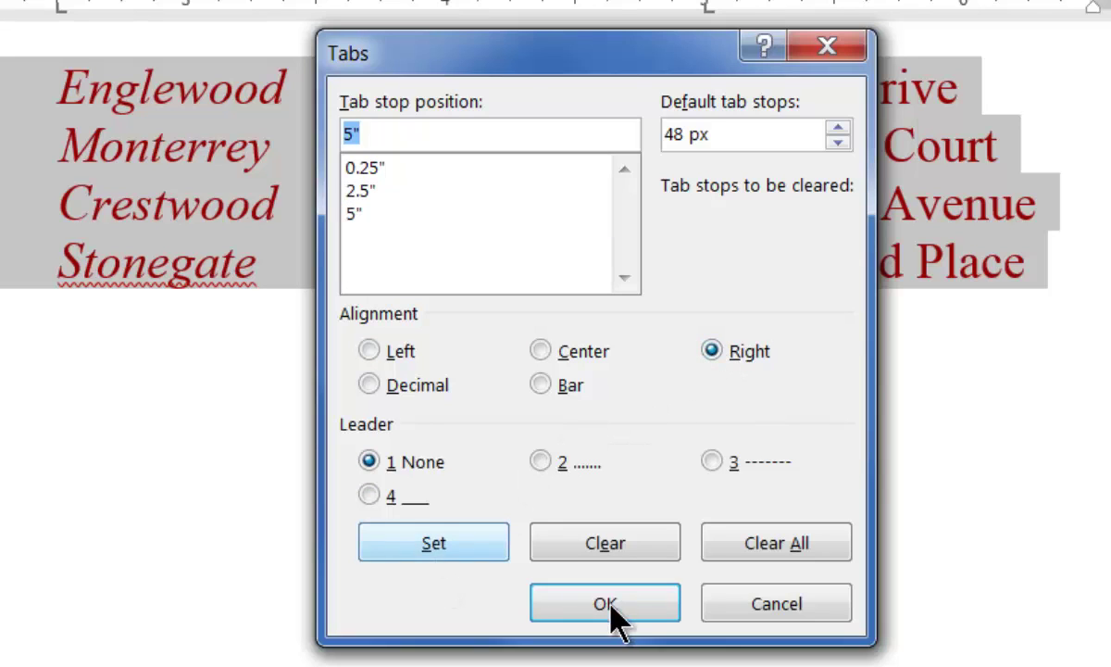
click(607, 604)
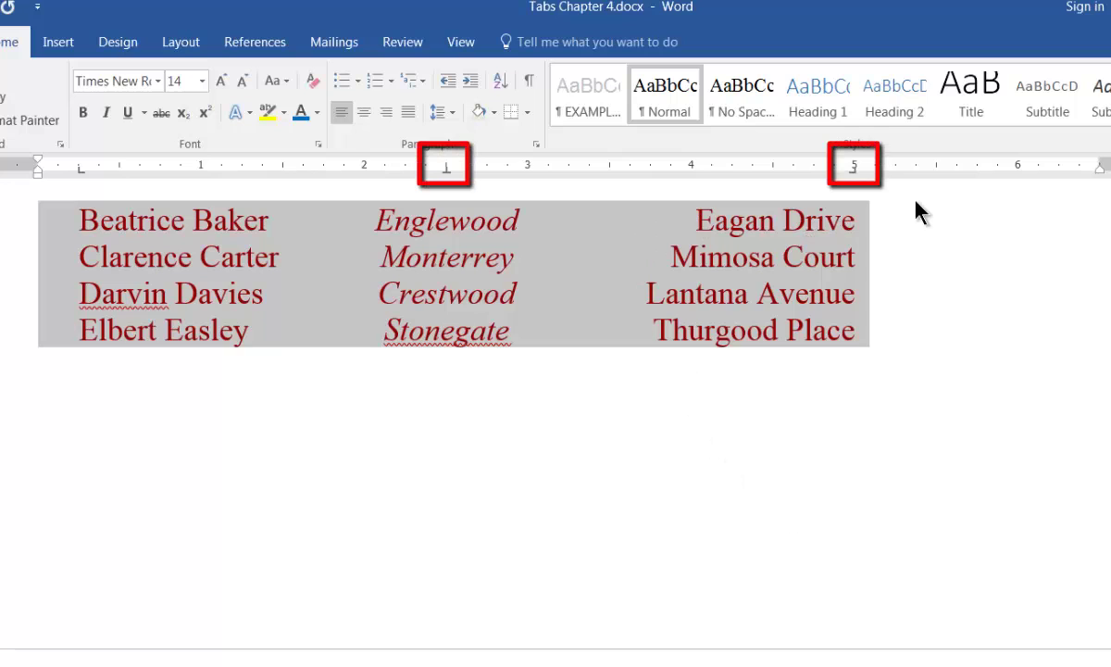
Deselect the red lines and cycle the tab selector through Center, Right, Decimal, Bar and indent types
click(895, 225)
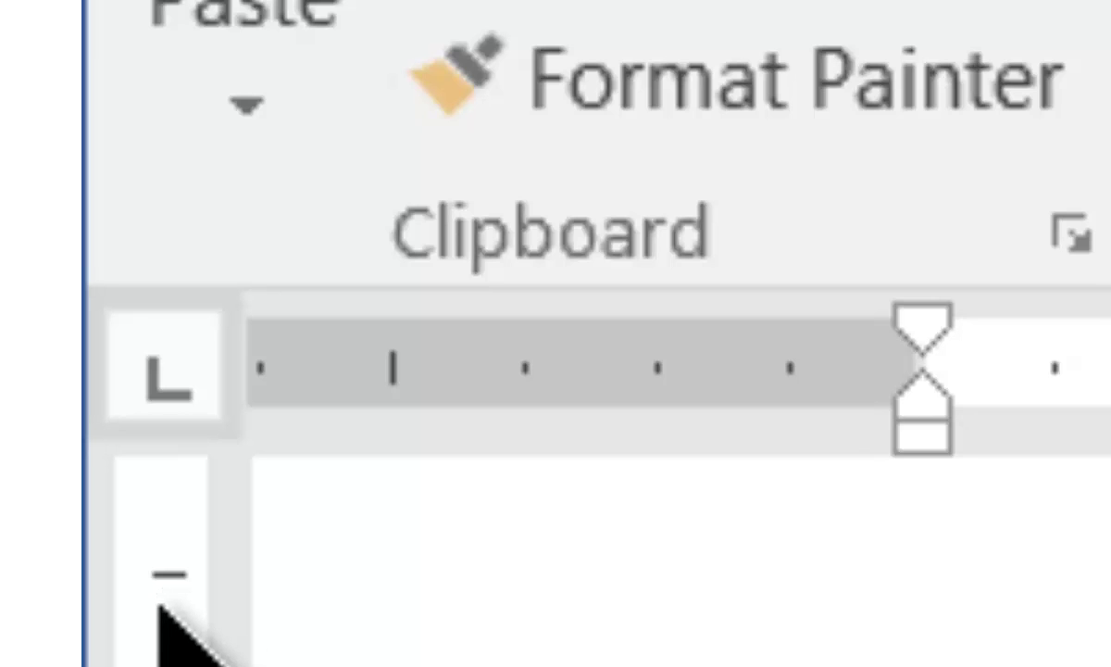
click(164, 399)
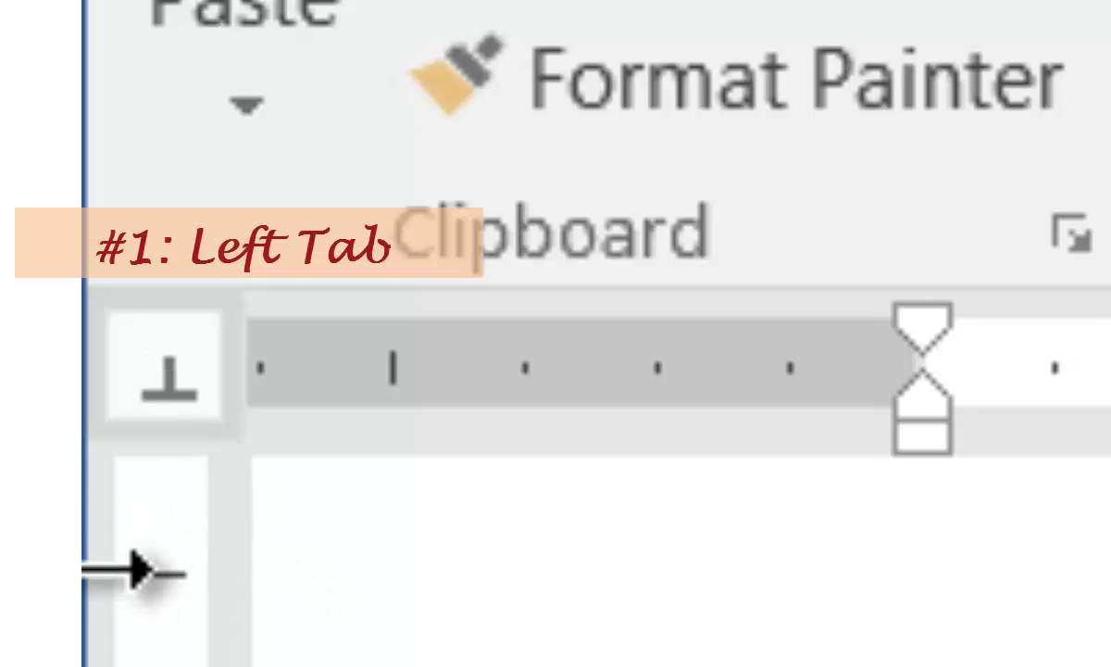
click(130, 363)
click(165, 378)
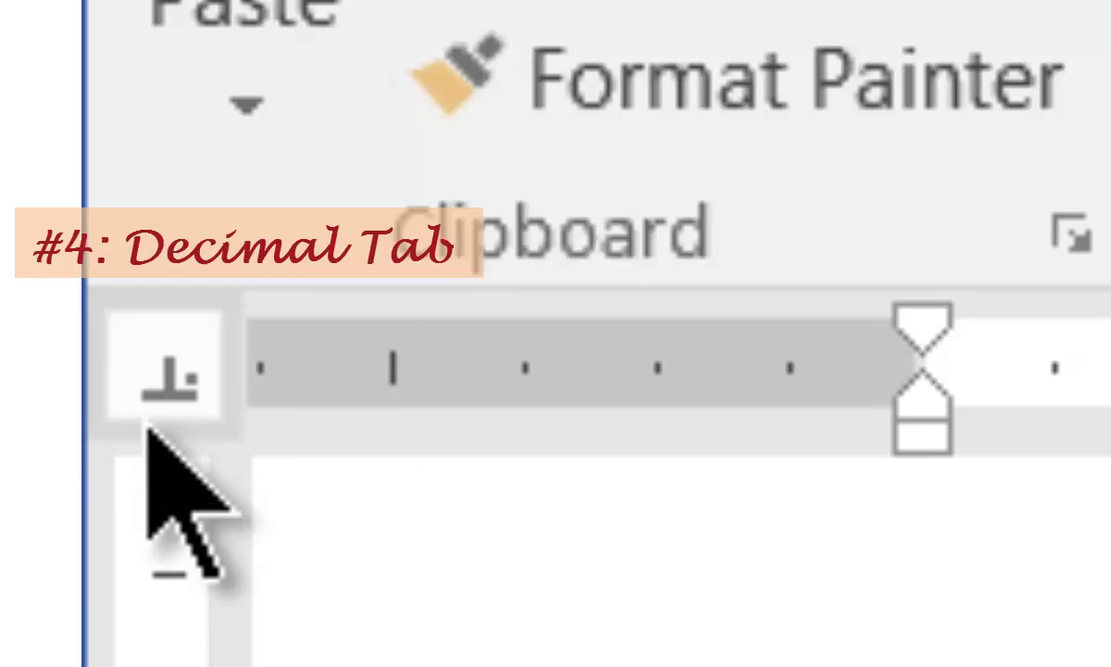
click(164, 379)
click(165, 380)
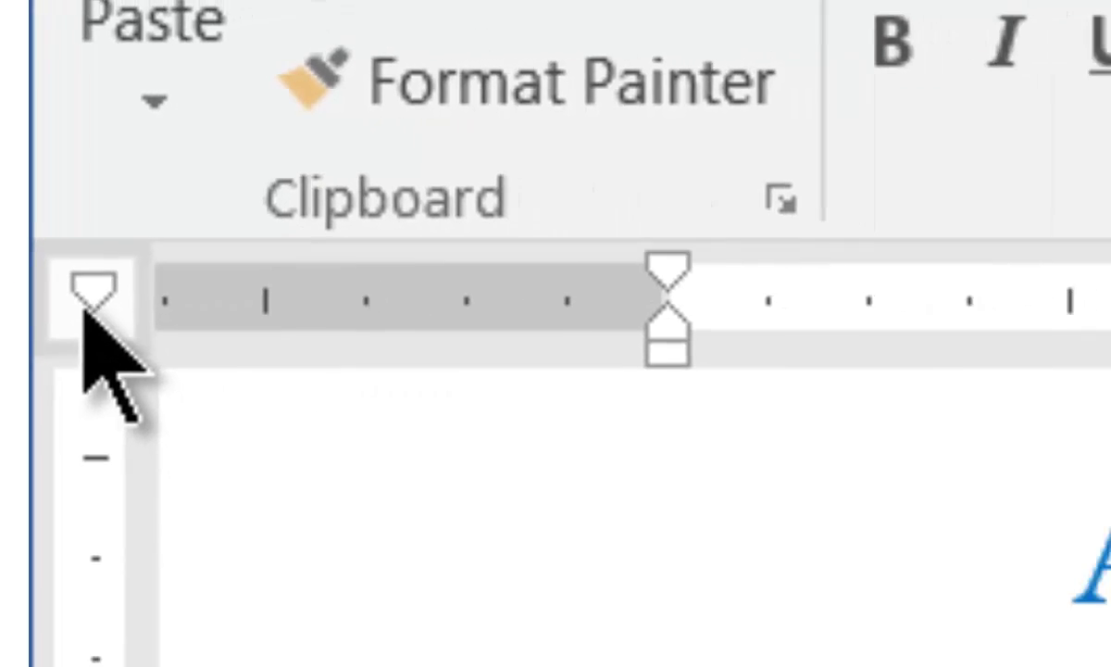
click(165, 380)
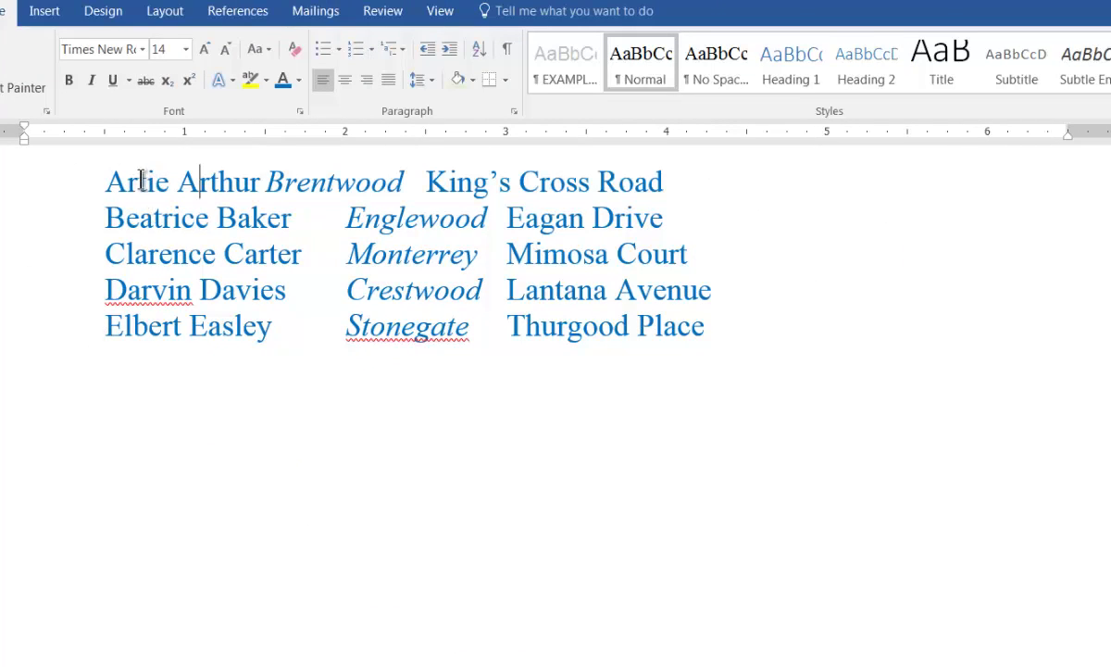
Select the five blue lines and add a left tab near the margin, a center tab at 2.5" and a right tab at 5"
drag(132, 176, 708, 329)
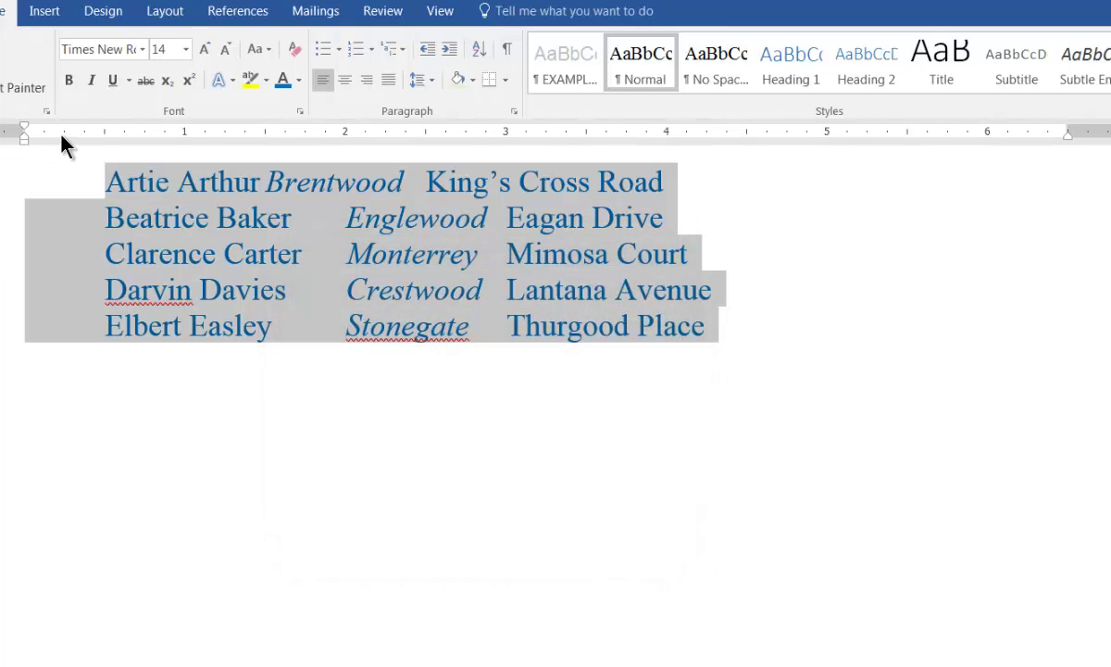
click(64, 134)
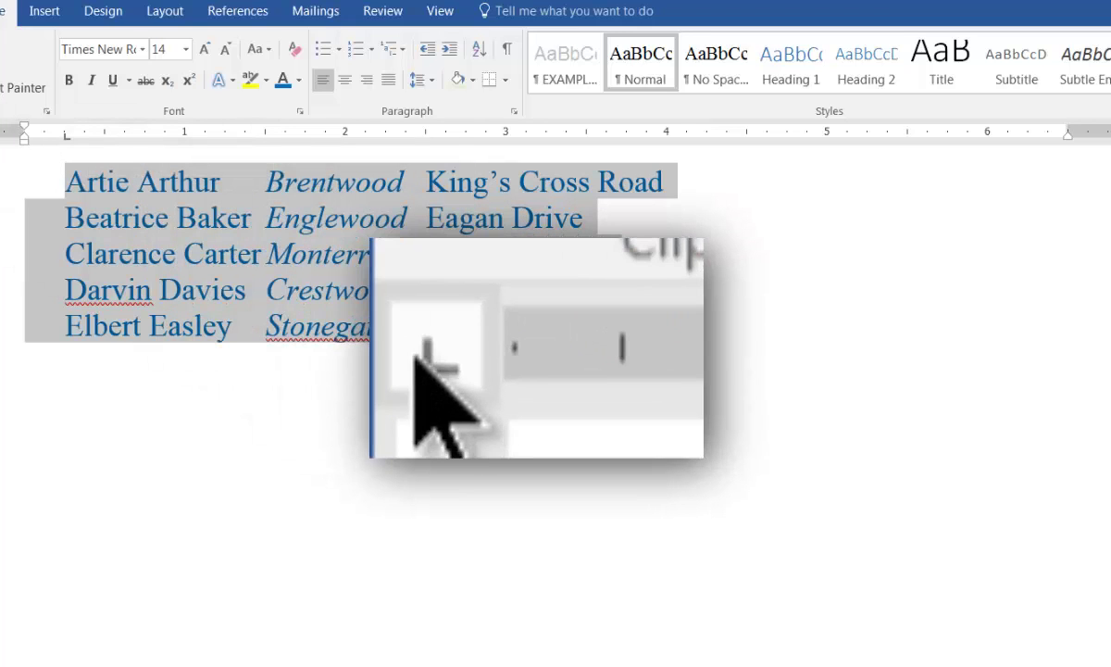
click(414, 355)
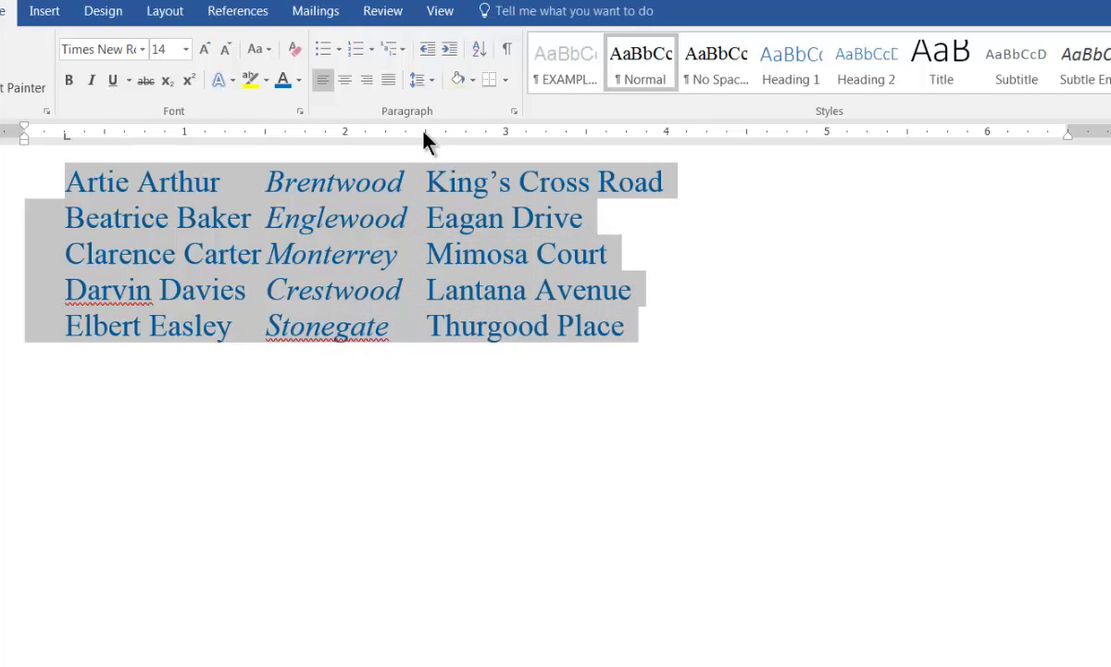
click(426, 134)
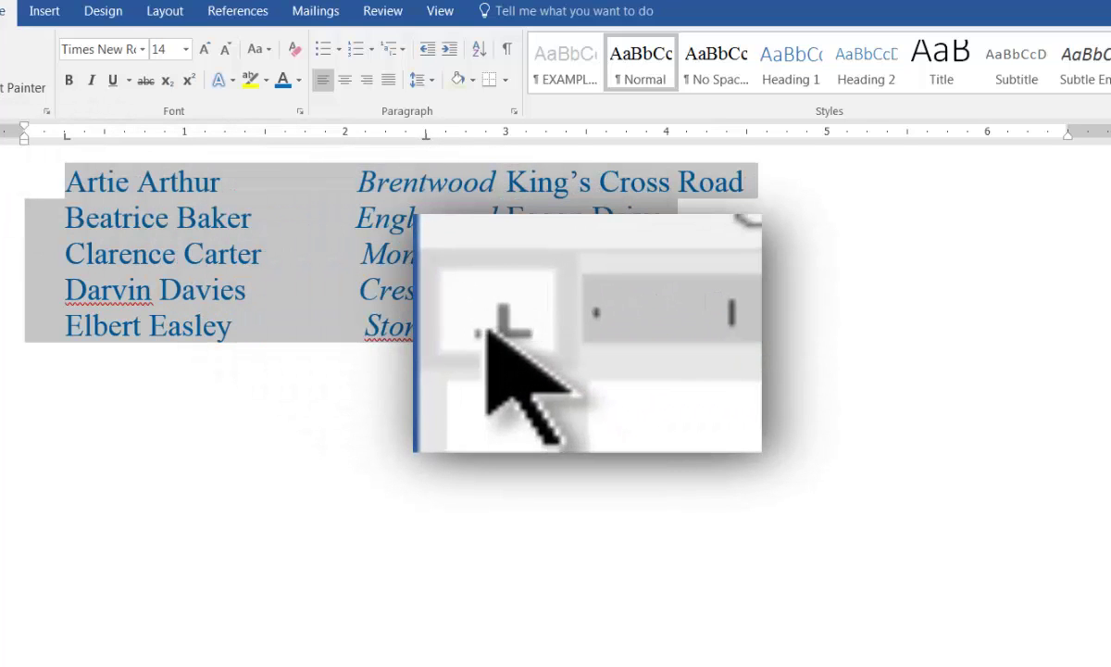
click(5, 134)
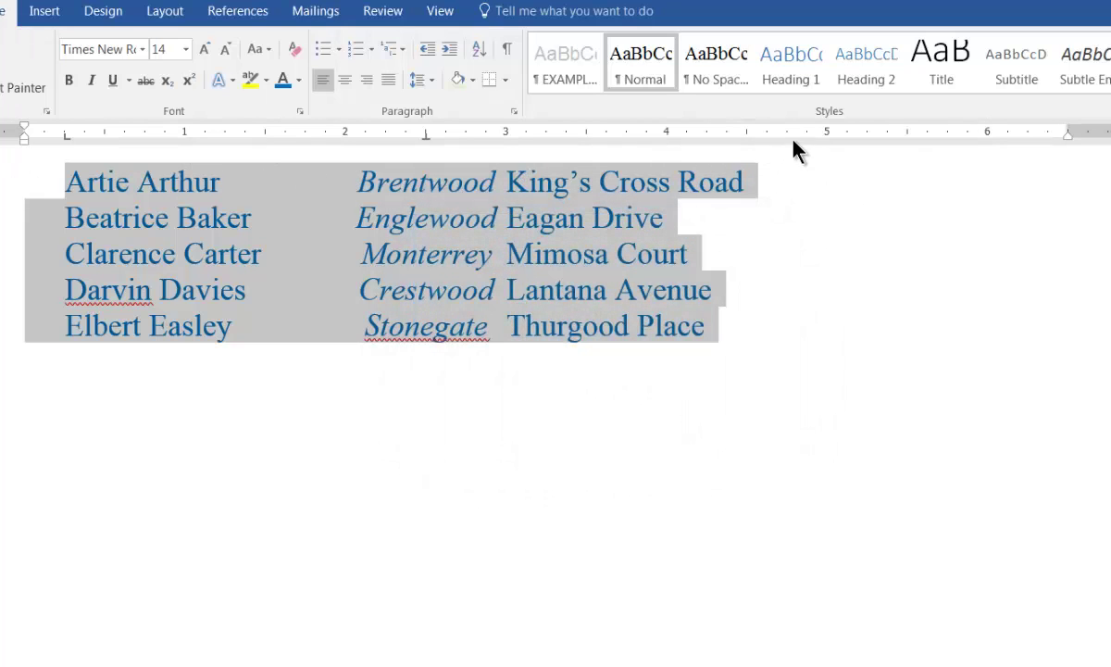
click(826, 135)
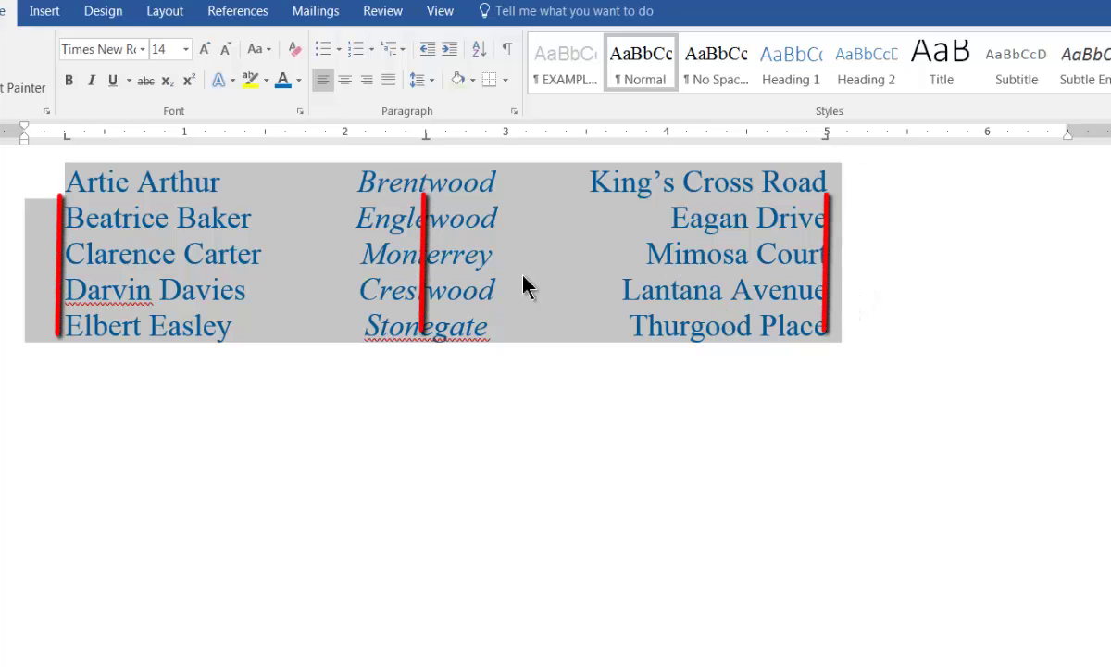
click(100, 256)
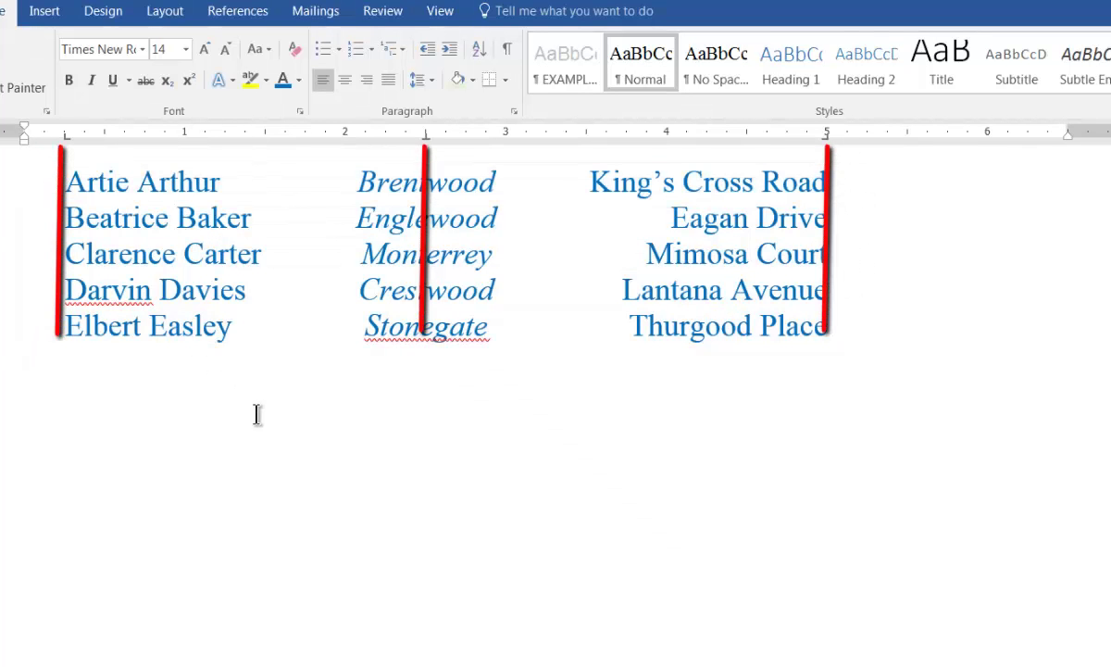